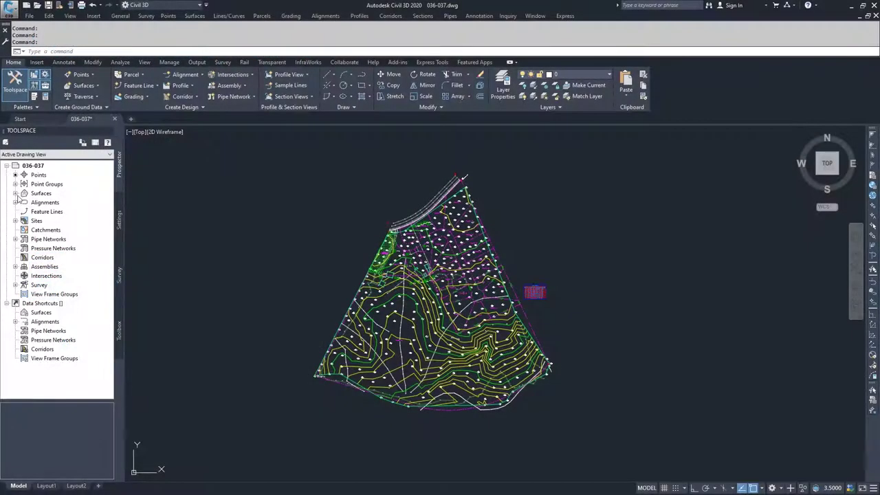
Open the surface properties of the EG surface and move the dialog clear of the surface list.
{"action": "left_click", "coordinate": [15, 193]}
{"action": "left_click", "coordinate": [41, 203]}
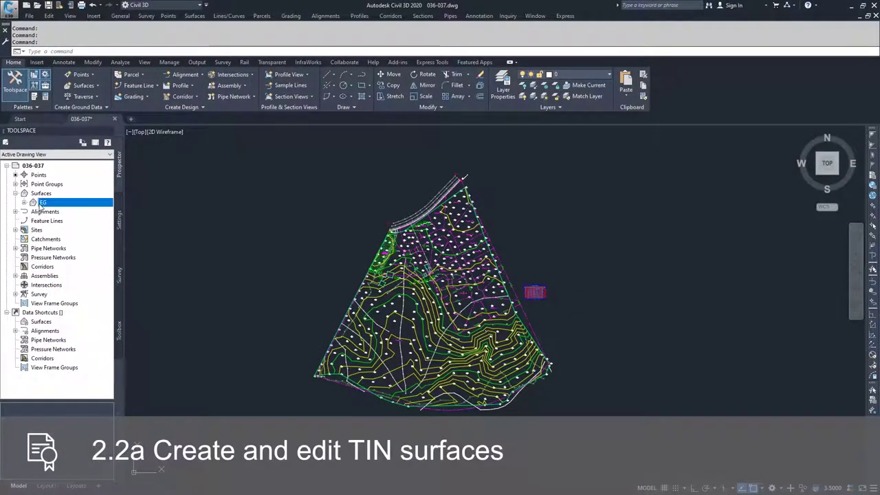
{"action": "right_click", "coordinate": [42, 204]}
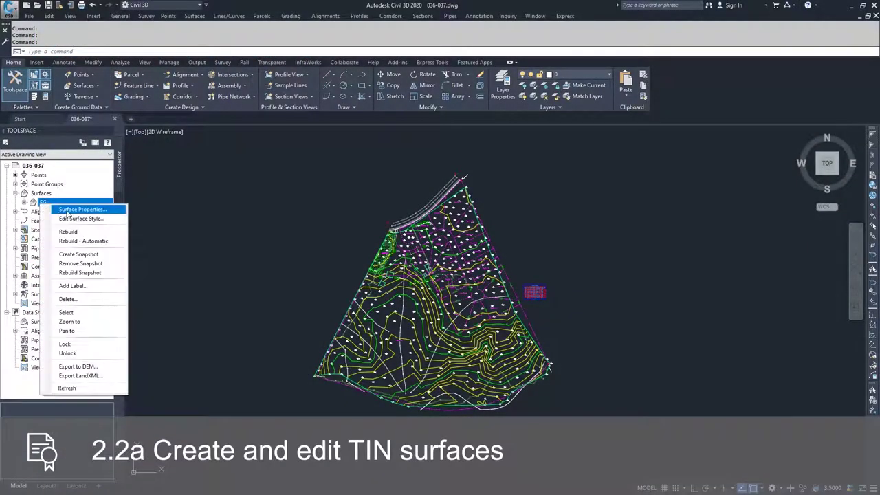
{"action": "left_click", "coordinate": [69, 209]}
{"action": "left_click_drag", "start_coordinate": [172, 107], "coordinate": [278, 113]}
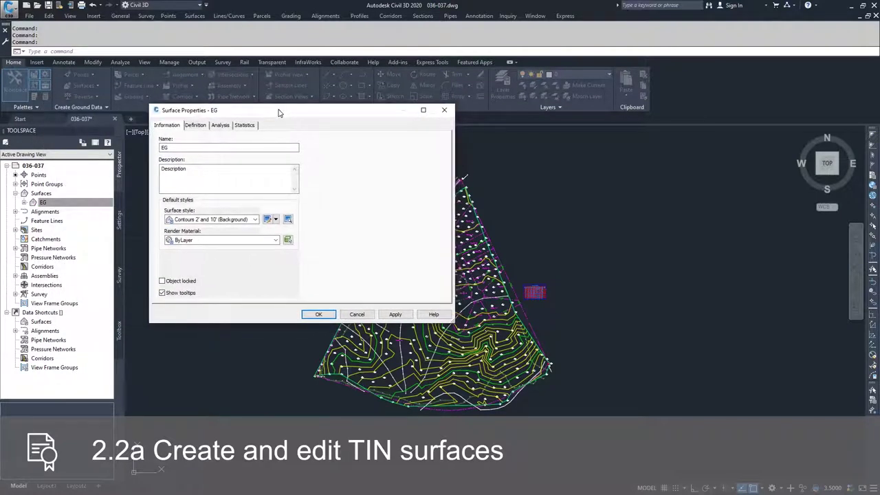
Create a new surface style for the EG surface and name it EDIT.
{"action": "left_click", "coordinate": [276, 219]}
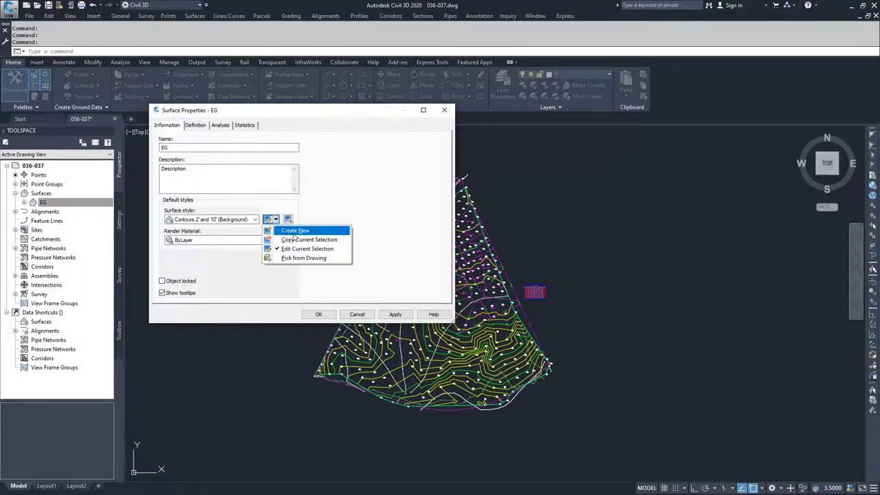
{"action": "left_click", "coordinate": [294, 232]}
{"action": "left_click", "coordinate": [355, 181]}
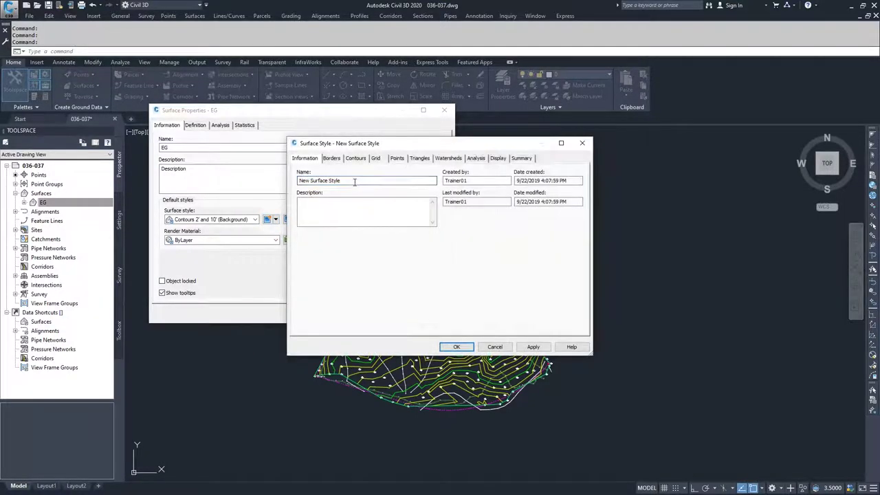
{"action": "left_click_drag", "start_coordinate": [355, 182], "coordinate": [276, 177]}
{"action": "type", "text": "EDIT"}
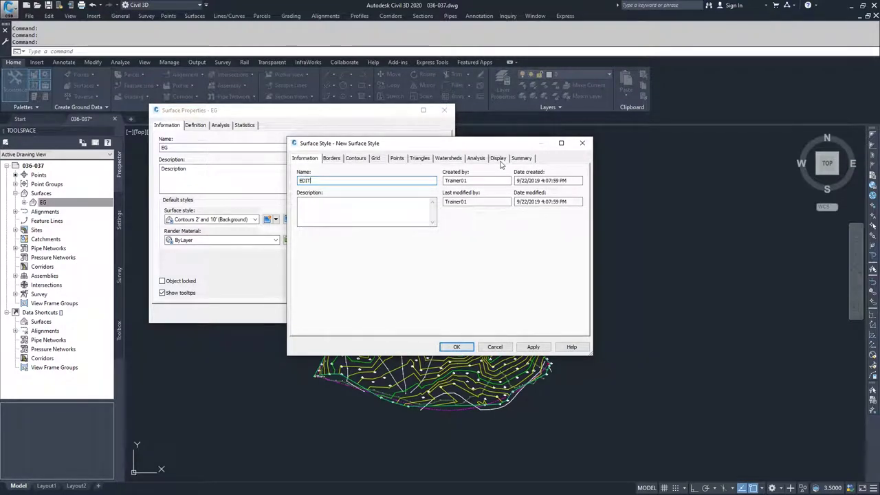
Make the Points and Triangles components visible in the EDIT style's plan display and save the style.
{"action": "left_click", "coordinate": [500, 160]}
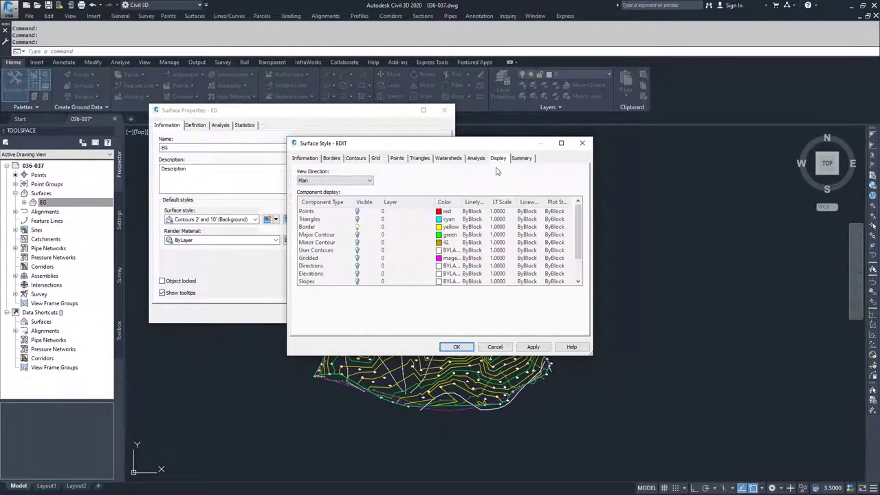
{"action": "left_click", "coordinate": [357, 218]}
{"action": "left_click", "coordinate": [357, 211]}
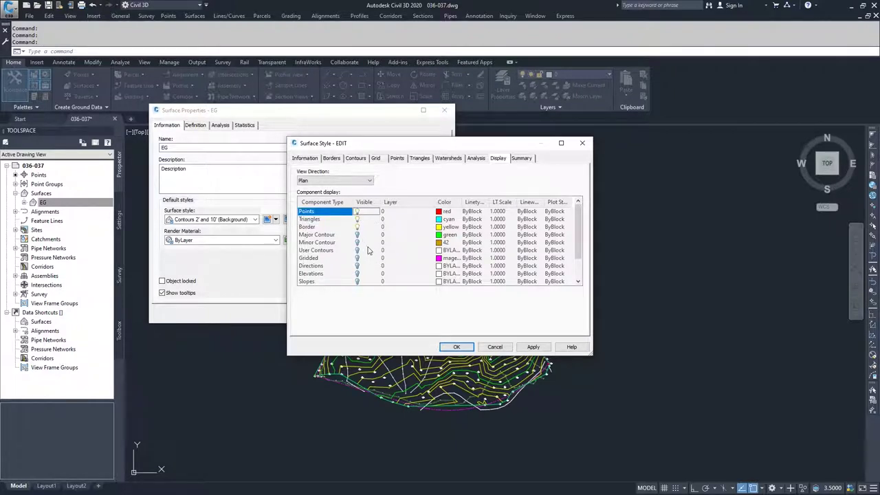
{"action": "left_click", "coordinate": [533, 346]}
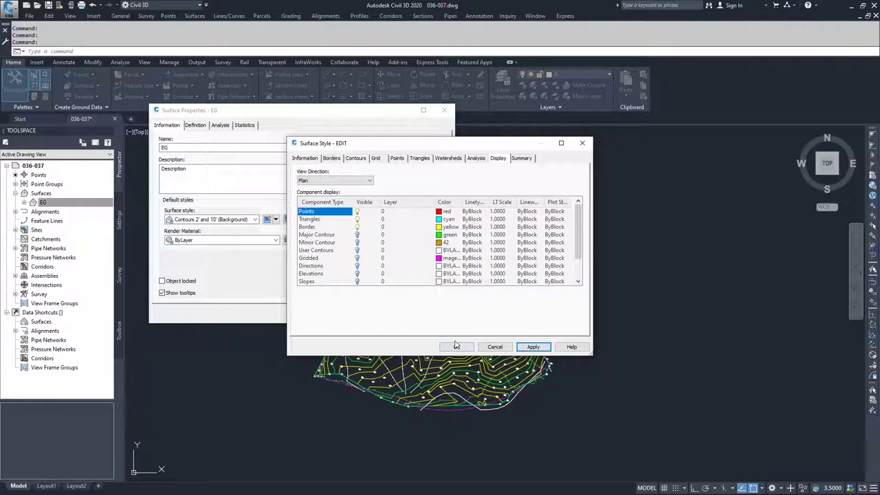
{"action": "left_click", "coordinate": [456, 347]}
Assign the EDIT surface style to the EG surface and apply the properties.
{"action": "left_click", "coordinate": [255, 219]}
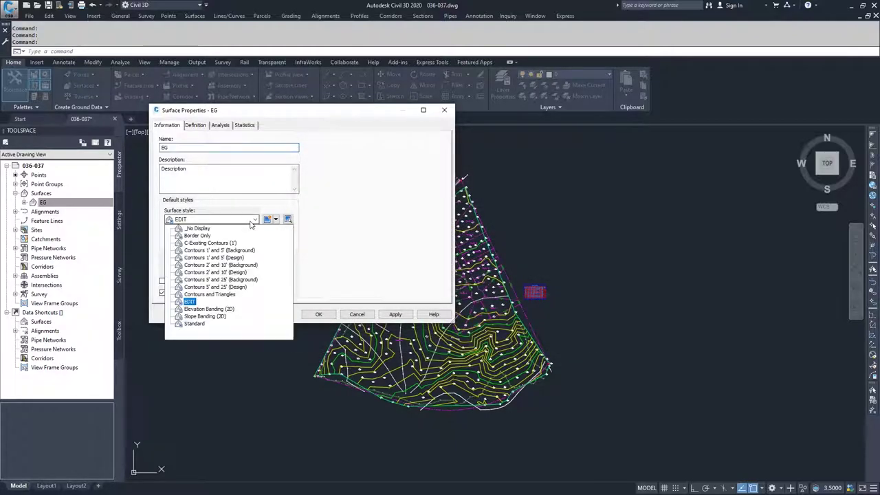
{"action": "left_click", "coordinate": [190, 304]}
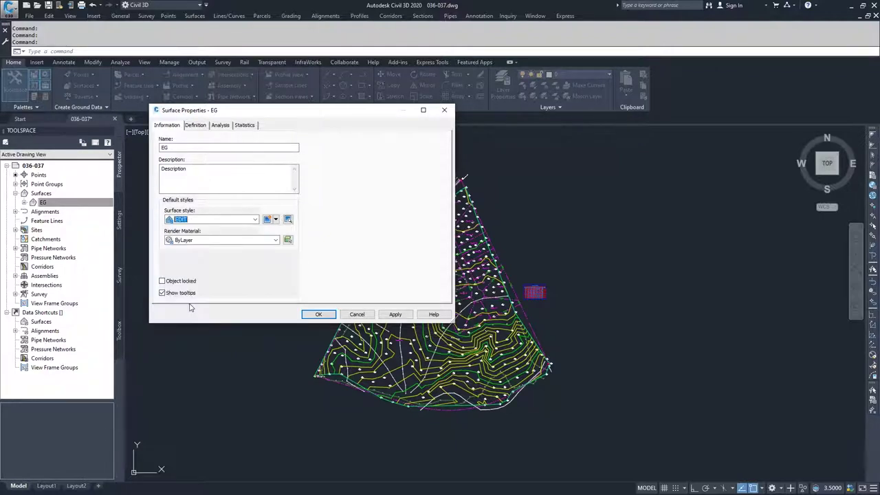
{"action": "left_click", "coordinate": [396, 315]}
{"action": "left_click", "coordinate": [317, 314]}
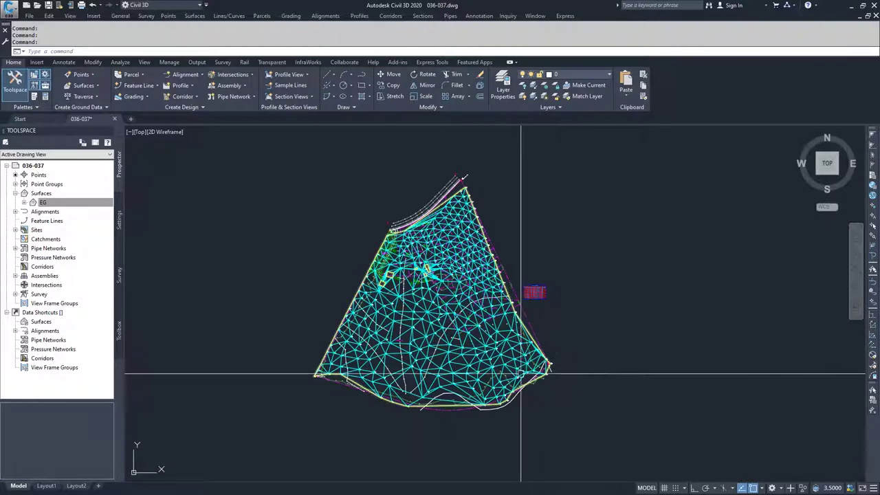
Examine how the EG surface's triangle lines meet at the survey points, closely checking point 526.
{"action": "scroll", "coordinate": [481, 351], "scroll_direction": "up", "scroll_amount": 10}
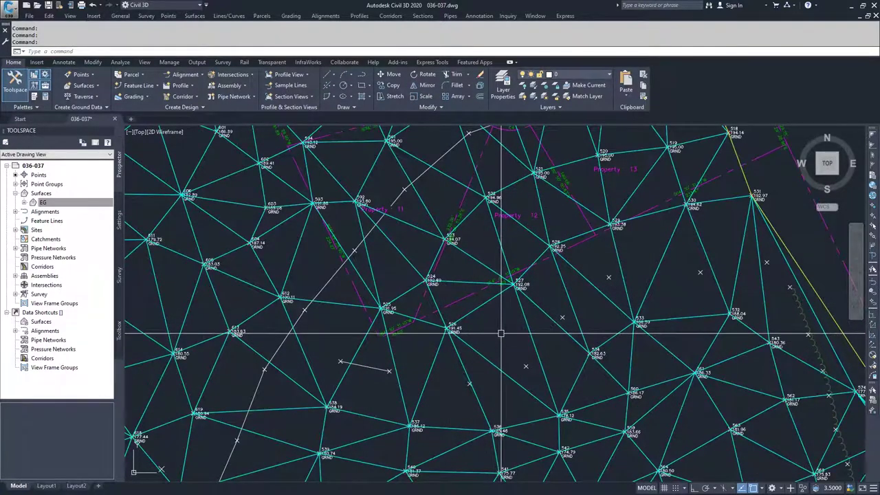
{"action": "scroll", "coordinate": [444, 314], "scroll_direction": "up", "scroll_amount": 3}
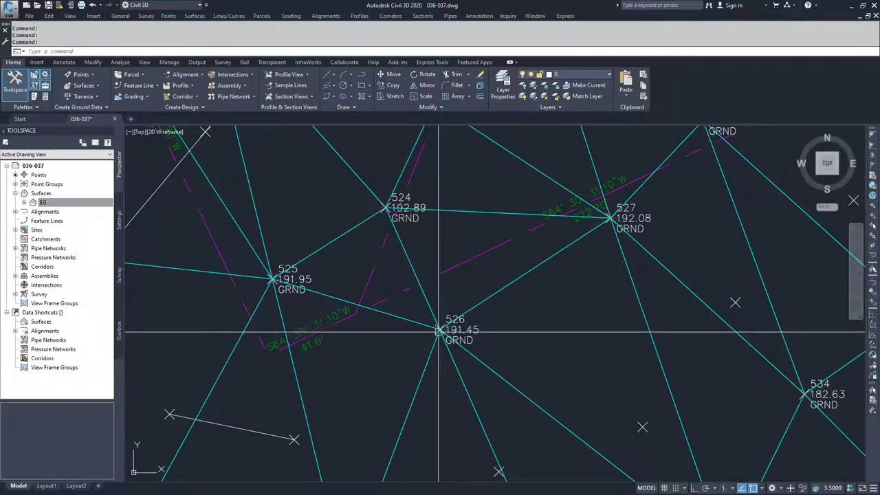
{"action": "scroll", "coordinate": [439, 331], "scroll_direction": "up", "scroll_amount": 5}
{"action": "left_click", "coordinate": [459, 320]}
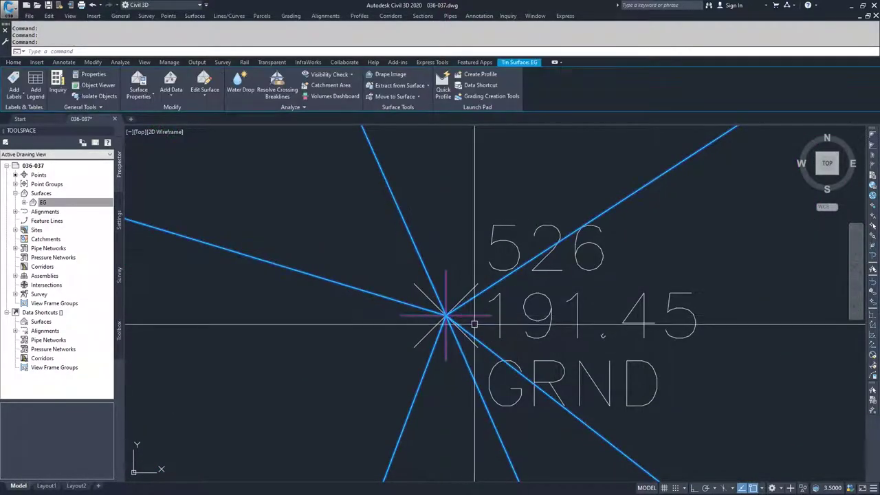
{"action": "key", "text": "Escape"}
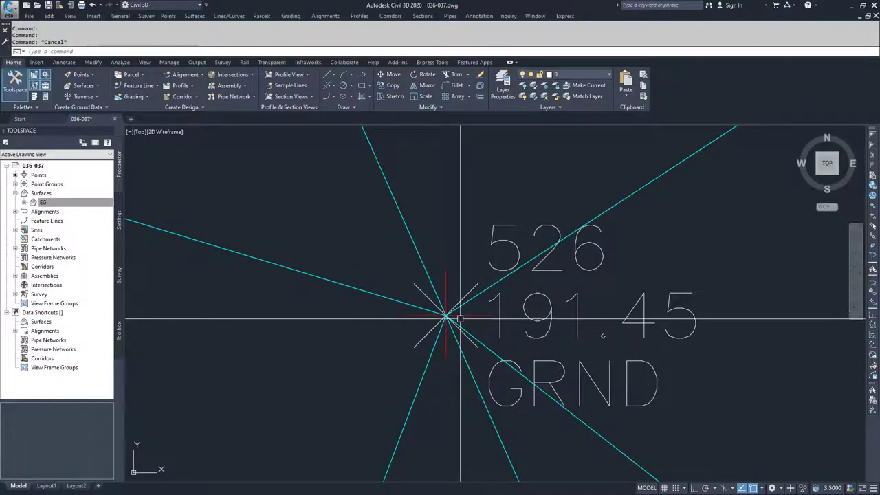
{"action": "scroll", "coordinate": [459, 319], "scroll_direction": "down", "scroll_amount": 6}
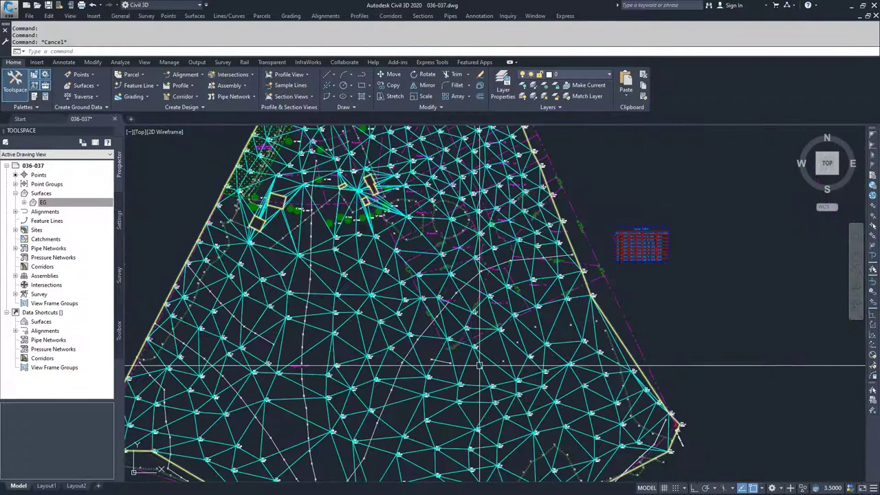
{"action": "scroll", "coordinate": [480, 365], "scroll_direction": "down", "scroll_amount": 2}
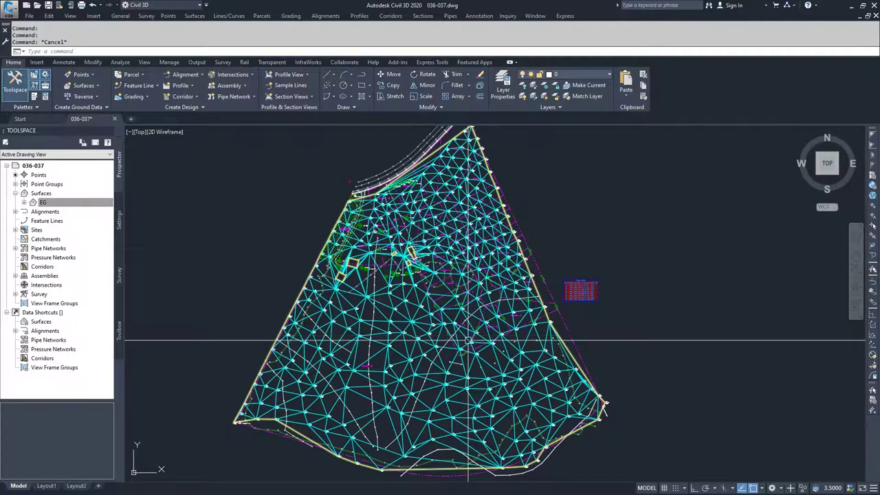
{"action": "middle_click_drag", "start_coordinate": [468, 336], "coordinate": [454, 301]}
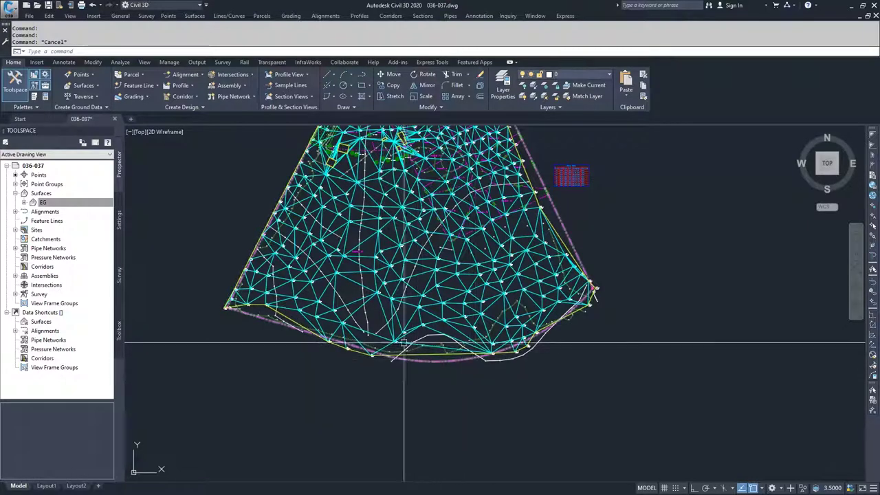
Inspect the long, thin triangles along the southern and eastern edges of the EG surface.
{"action": "scroll", "coordinate": [455, 355], "scroll_direction": "up", "scroll_amount": 5}
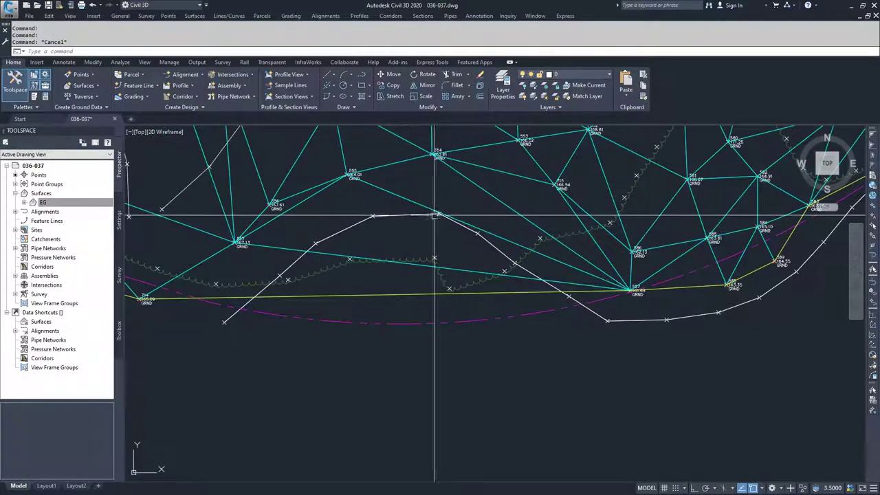
{"action": "middle_click_drag", "start_coordinate": [328, 284], "coordinate": [424, 352]}
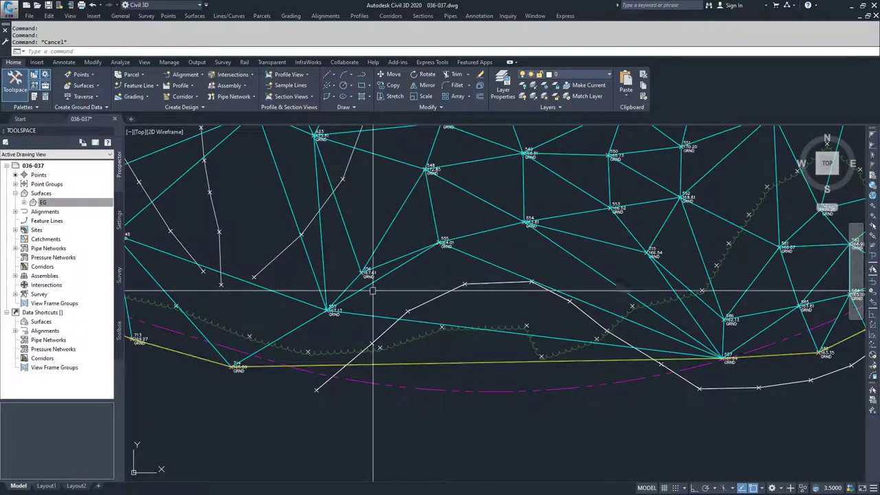
{"action": "scroll", "coordinate": [457, 322], "scroll_direction": "down", "scroll_amount": 3}
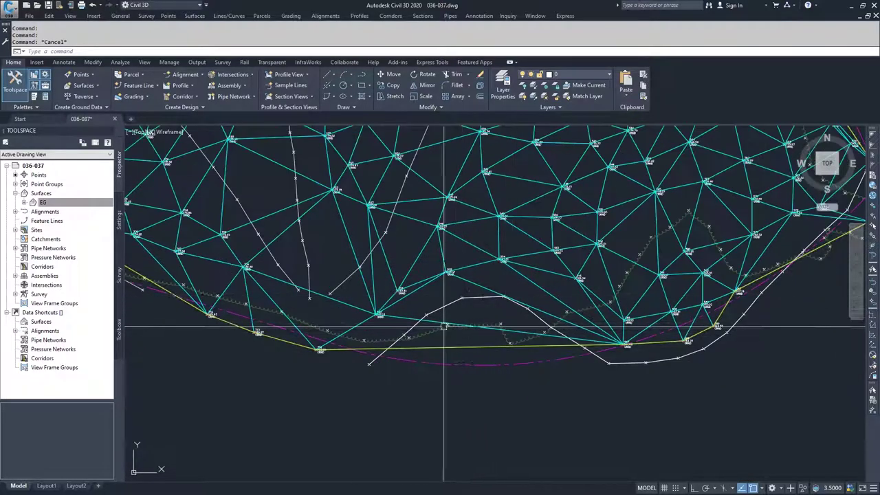
{"action": "scroll", "coordinate": [532, 361], "scroll_direction": "down", "scroll_amount": 2}
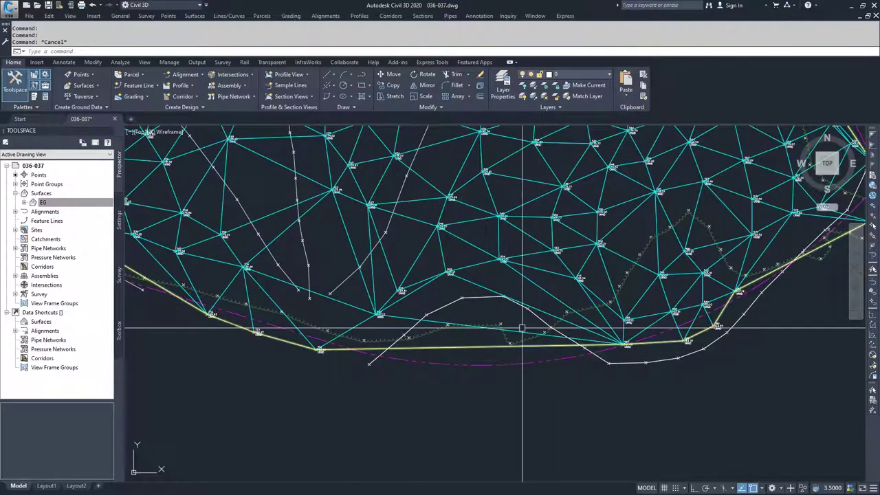
{"action": "scroll", "coordinate": [466, 352], "scroll_direction": "down", "scroll_amount": 2}
{"action": "scroll", "coordinate": [466, 353], "scroll_direction": "down", "scroll_amount": 2}
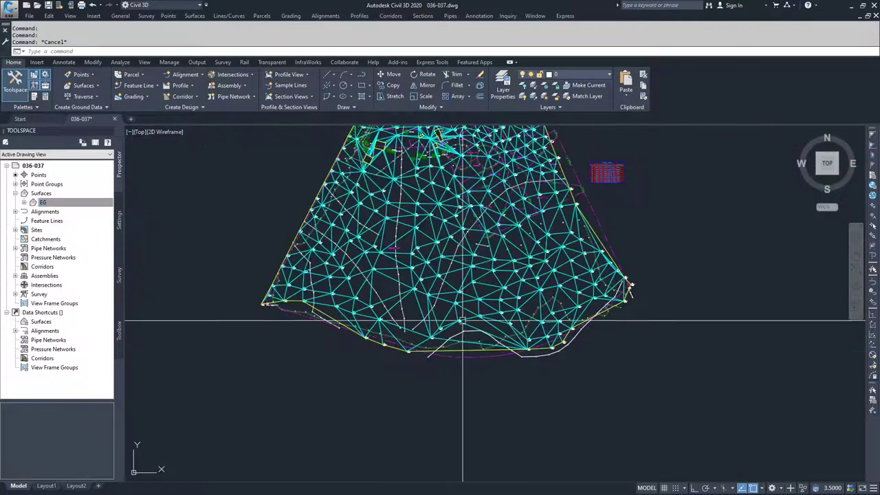
{"action": "middle_click_drag", "start_coordinate": [487, 176], "coordinate": [477, 274]}
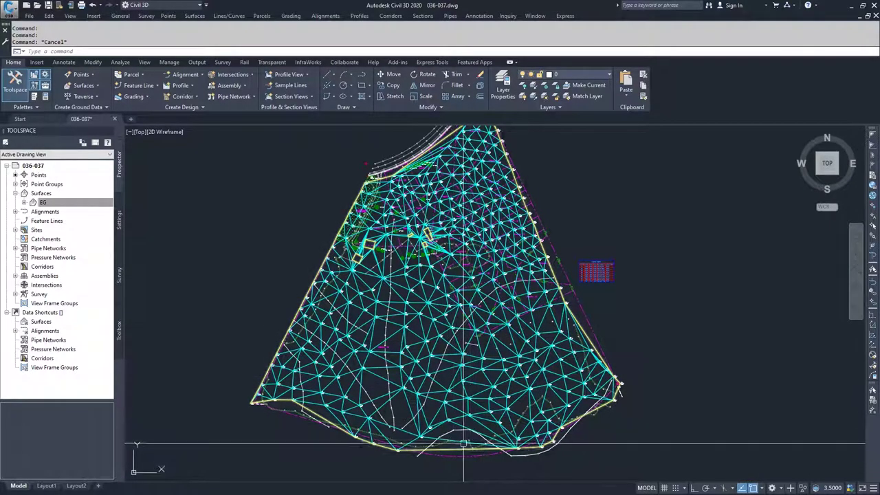
{"action": "scroll", "coordinate": [609, 372], "scroll_direction": "up", "scroll_amount": 8}
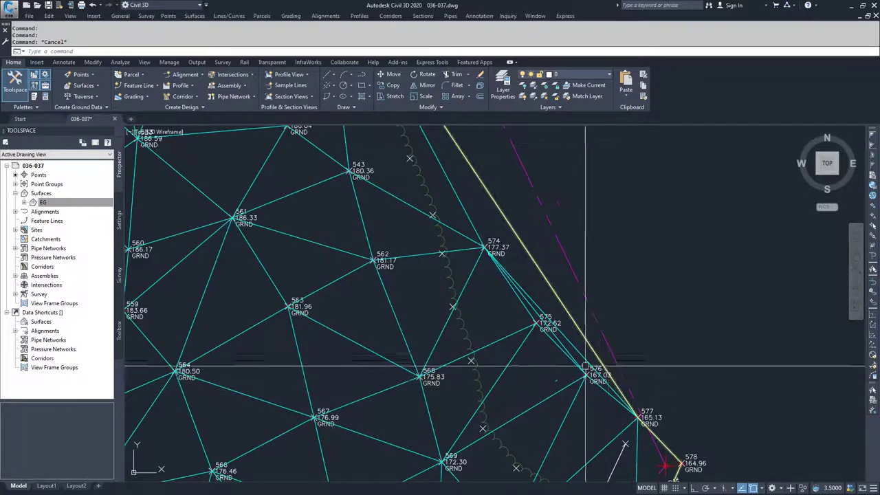
{"action": "scroll", "coordinate": [563, 334], "scroll_direction": "down", "scroll_amount": 6}
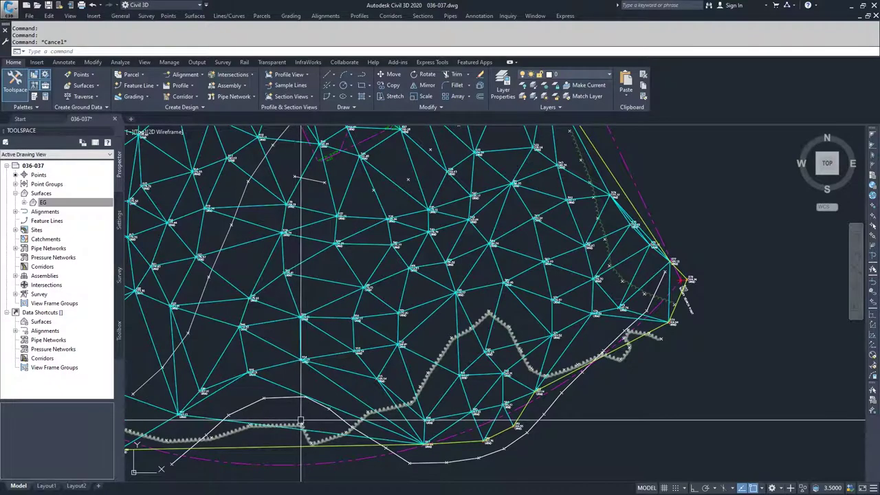
{"action": "middle_click_drag", "start_coordinate": [304, 423], "coordinate": [374, 406]}
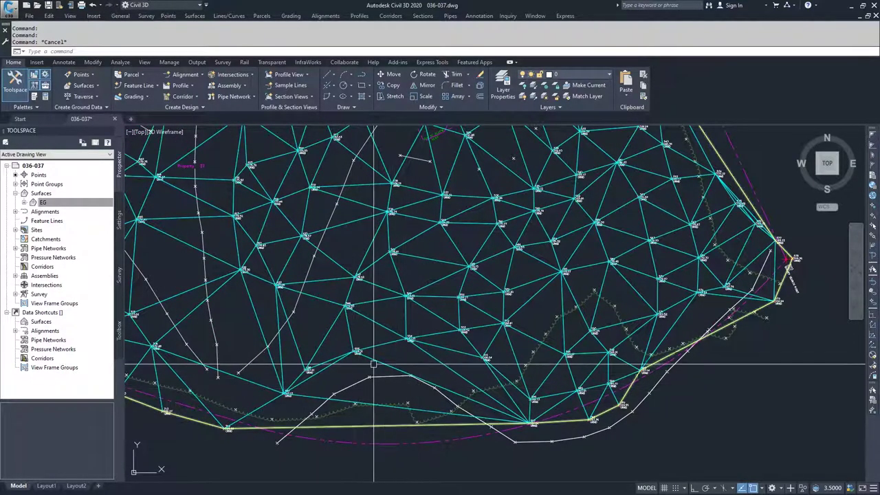
Select the EG surface, expand its definition and review the edit operations available for it.
{"action": "left_click", "coordinate": [411, 366]}
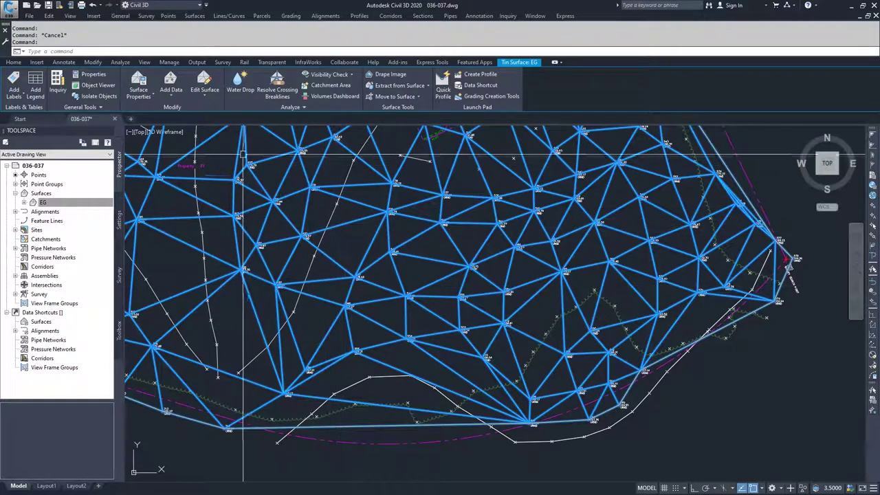
{"action": "left_click", "coordinate": [203, 95]}
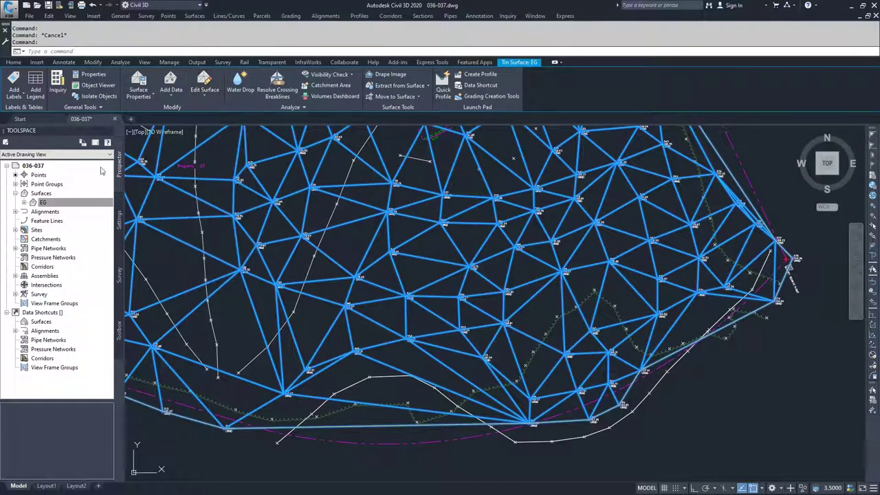
{"action": "left_click", "coordinate": [43, 202]}
{"action": "left_click", "coordinate": [32, 202]}
{"action": "left_click", "coordinate": [33, 230]}
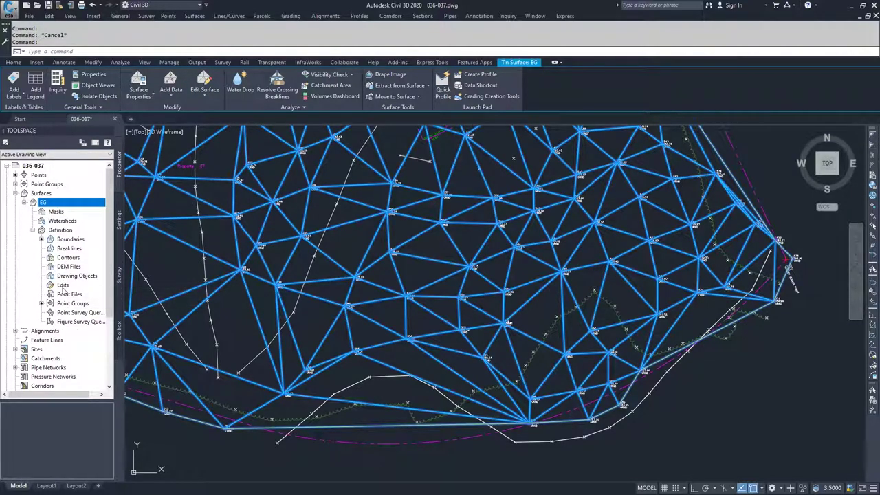
{"action": "right_click", "coordinate": [63, 285]}
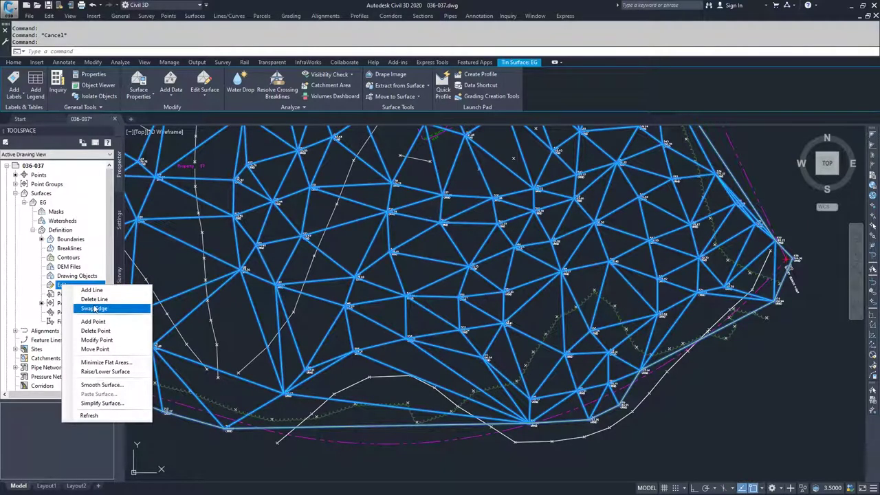
Use Swap Edge on the long triangle edge running from point 555 to the southern boundary of the EG surface.
{"action": "left_click", "coordinate": [206, 97]}
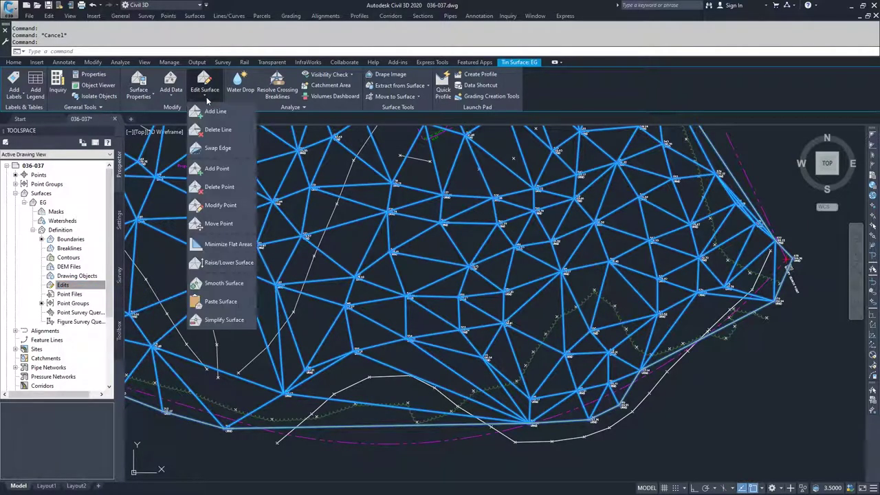
{"action": "left_click", "coordinate": [210, 149]}
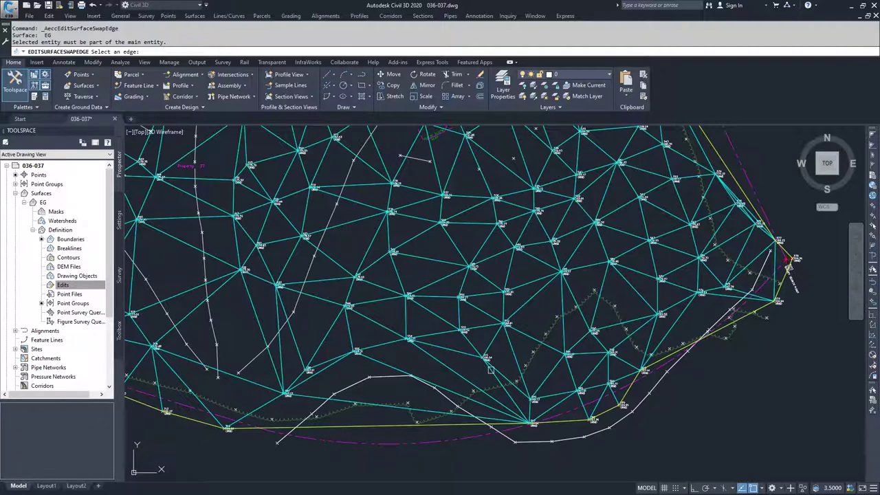
{"action": "left_click", "coordinate": [451, 391]}
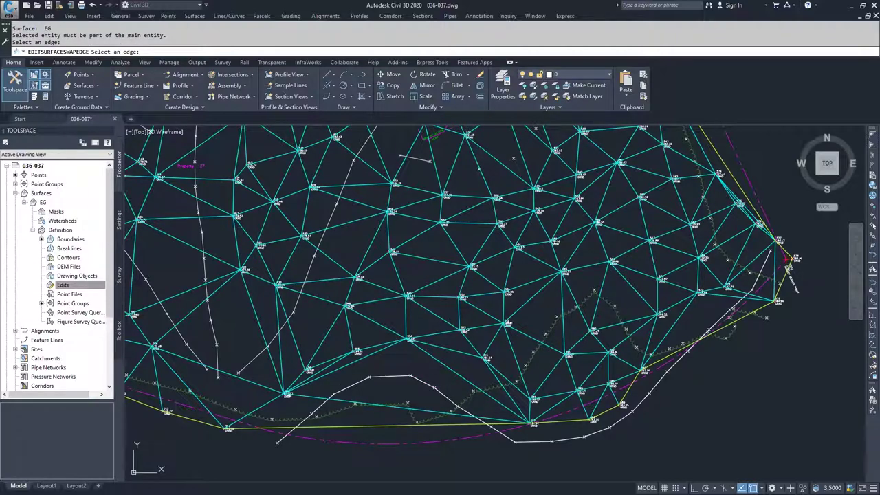
Swap the long, thin triangle edges fanning out to the EG surface's southern boundary, toggling those beside the concave bend, and finish Swap Edge.
{"action": "left_click", "coordinate": [353, 364]}
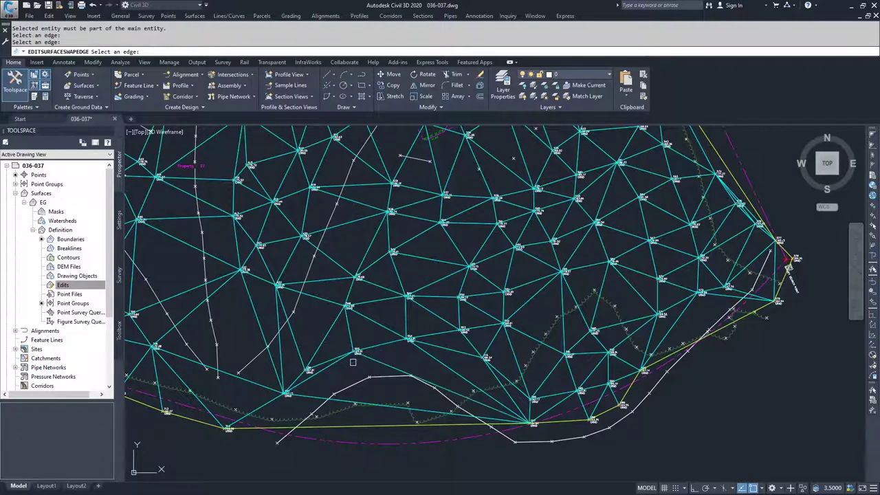
{"action": "left_click", "coordinate": [454, 372]}
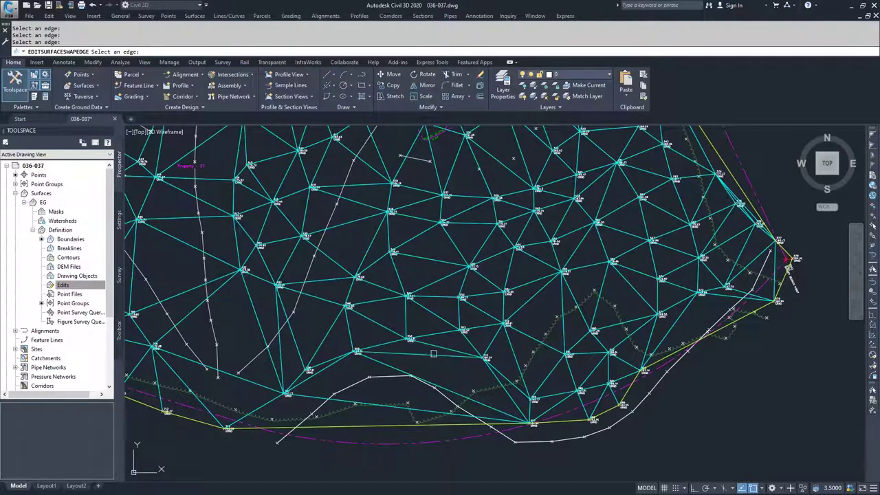
{"action": "left_click", "coordinate": [433, 353]}
{"action": "left_click", "coordinate": [447, 368]}
{"action": "left_click", "coordinate": [419, 354]}
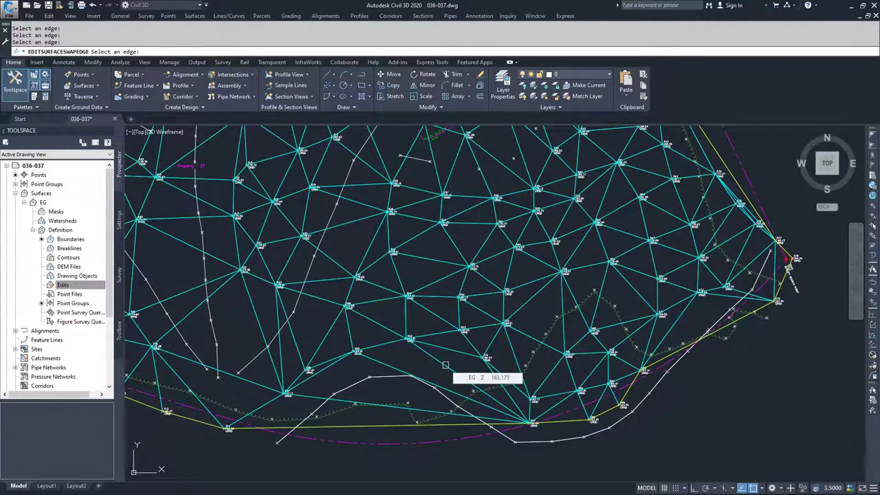
{"action": "key", "text": "Escape"}
Use Delete Line on the EG surface to remove the long triangle edges spanning the concave gap along its southern boundary.
{"action": "left_click", "coordinate": [324, 286]}
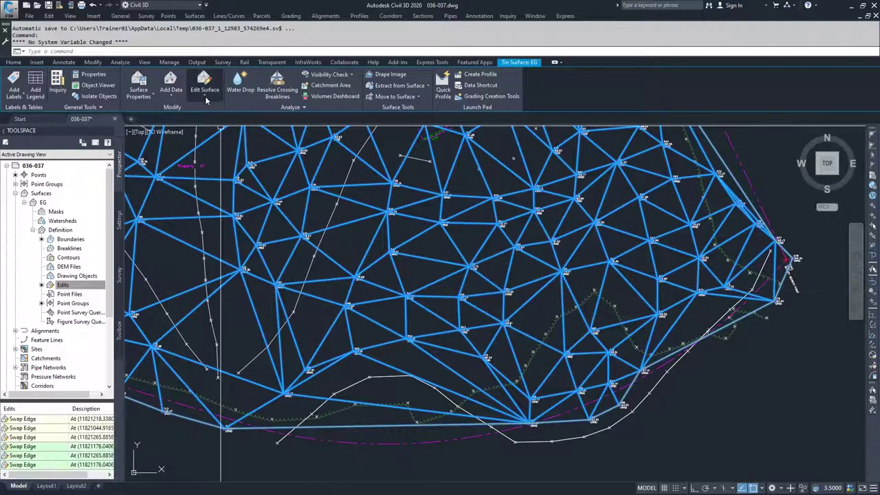
{"action": "left_click", "coordinate": [205, 93]}
{"action": "left_click", "coordinate": [210, 130]}
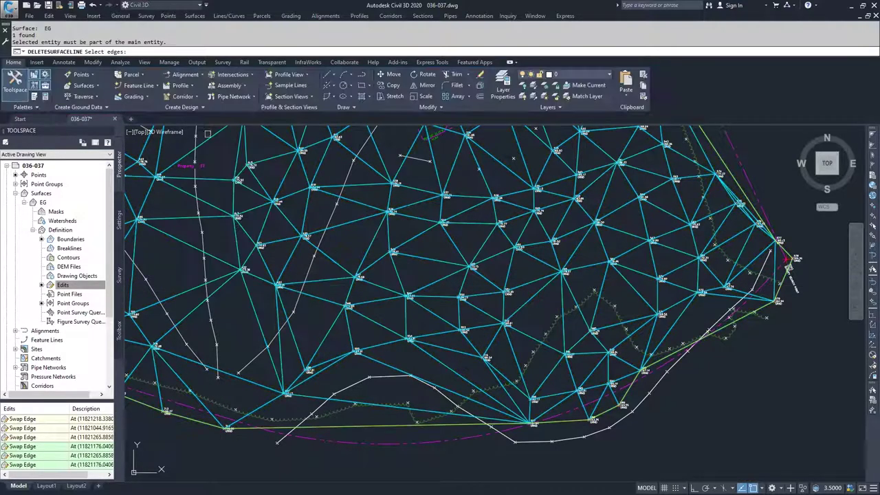
{"action": "left_click", "coordinate": [464, 372]}
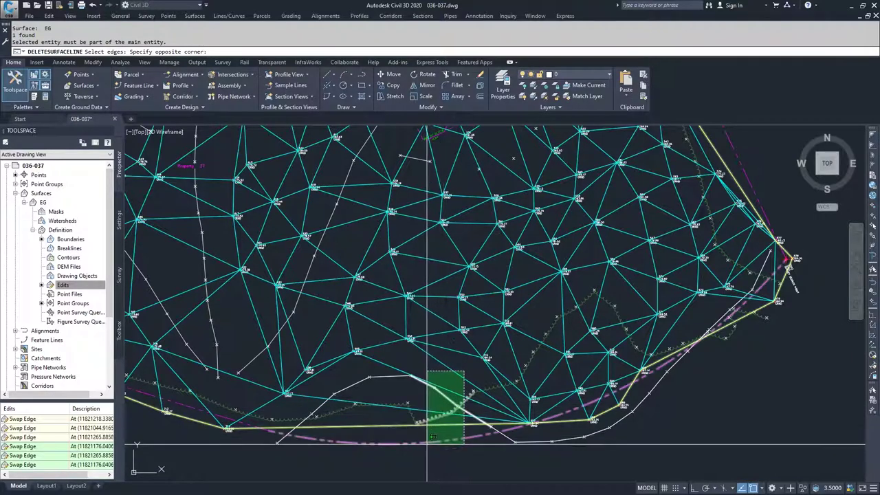
{"action": "left_click", "coordinate": [417, 456]}
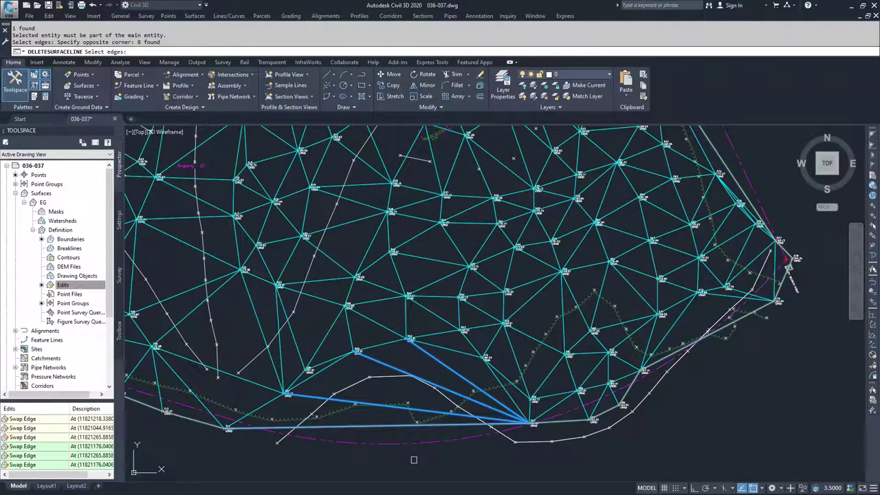
{"action": "key", "text": "Return"}
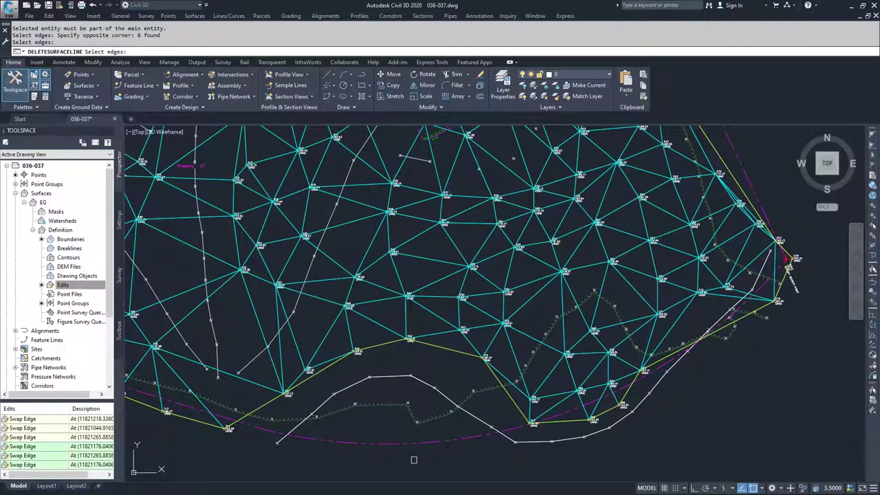
Delete the sliver triangle edges running outside points 575 and 576 to point 577 on the eastern boundary.
{"action": "middle_click_drag", "start_coordinate": [489, 364], "coordinate": [455, 375]}
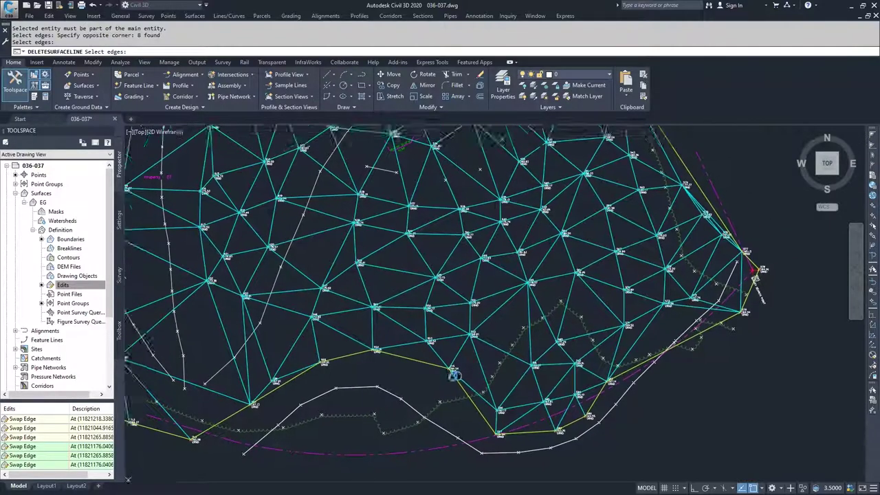
{"action": "scroll", "coordinate": [688, 261], "scroll_direction": "up", "scroll_amount": 8}
{"action": "left_click", "coordinate": [533, 279]}
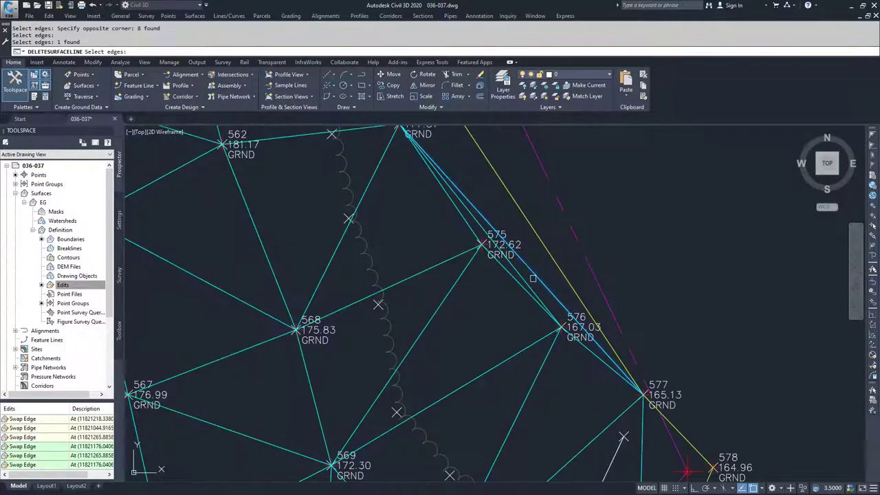
{"action": "left_click", "coordinate": [517, 273]}
{"action": "key", "text": "Return"}
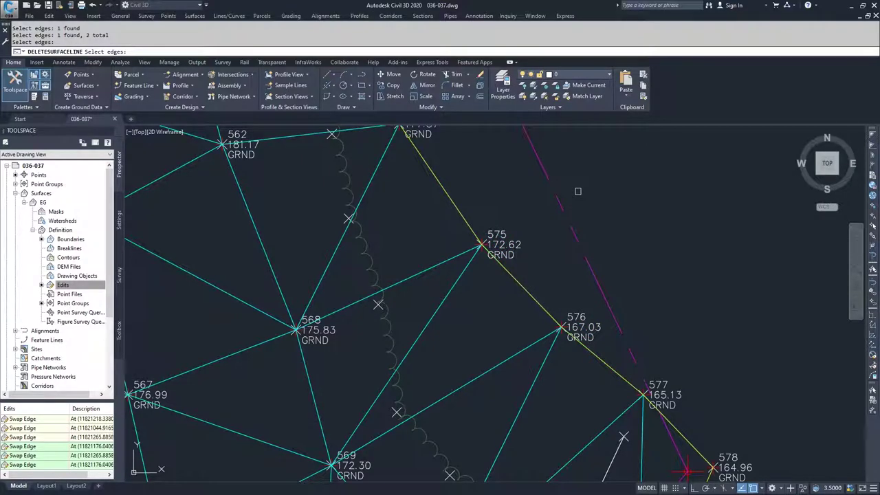